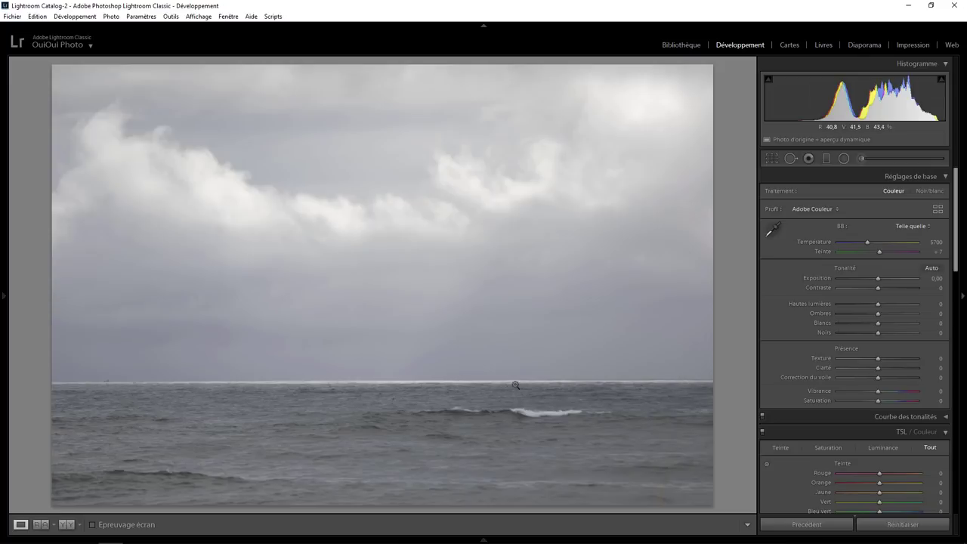
# - Switch the seascape to Black & White treatment and bring up the Crop & Straighten tool
pyautogui.click(930, 190)
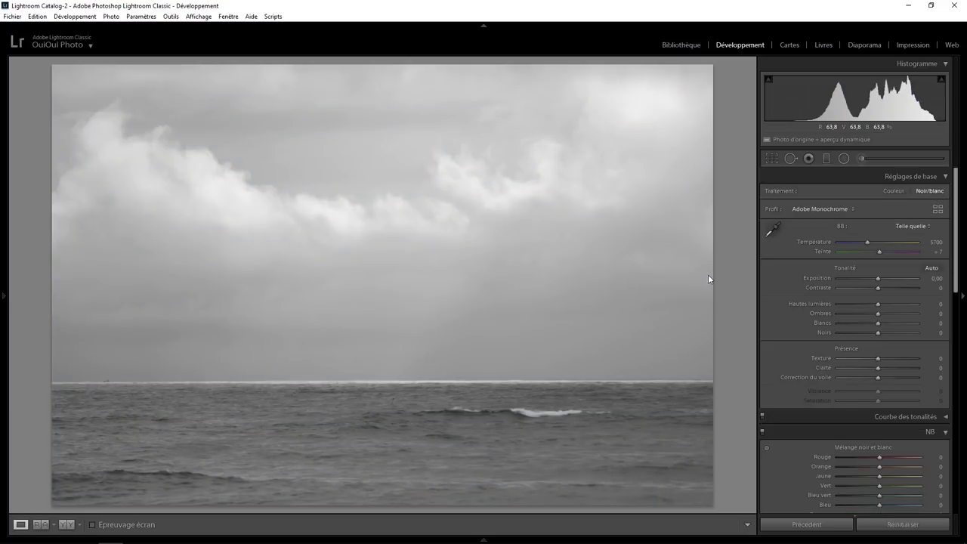
pyautogui.click(772, 159)
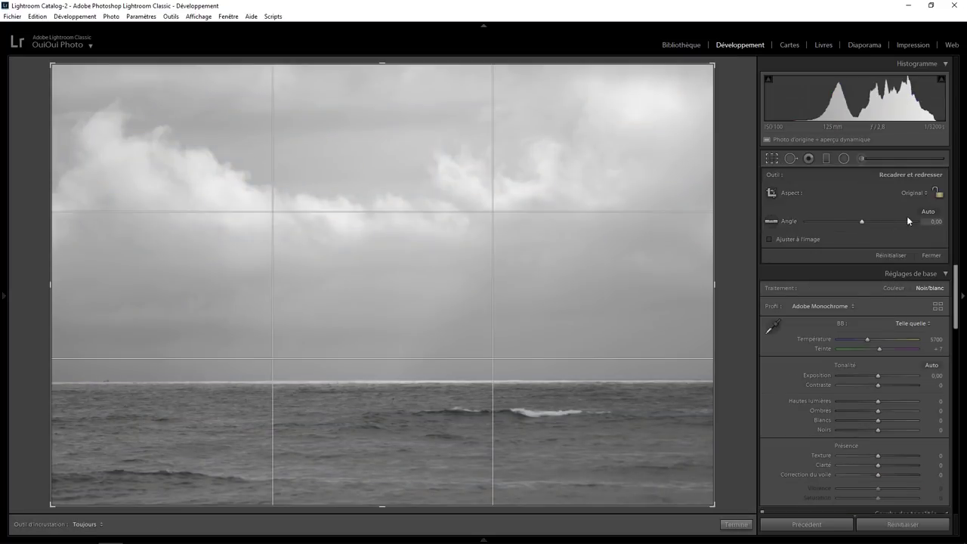
# - Straighten by 0.20°, crop to a 1 x 1 square with the photo repositioned, and apply
pyautogui.moveTo(934, 220); pyautogui.dragTo(937, 222)
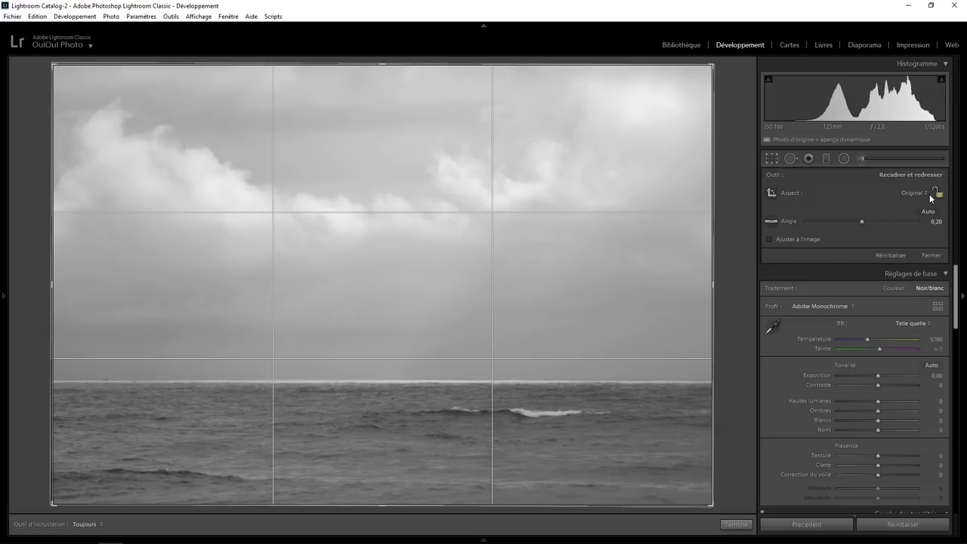
pyautogui.click(914, 194)
pyautogui.click(846, 242)
pyautogui.moveTo(444, 299); pyautogui.dragTo(364, 306)
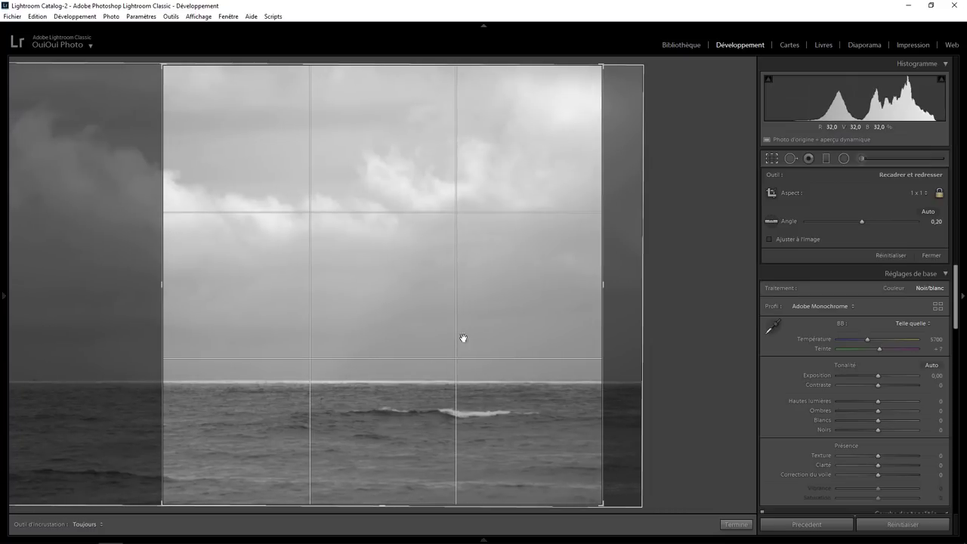
pyautogui.moveTo(425, 304); pyautogui.dragTo(420, 304)
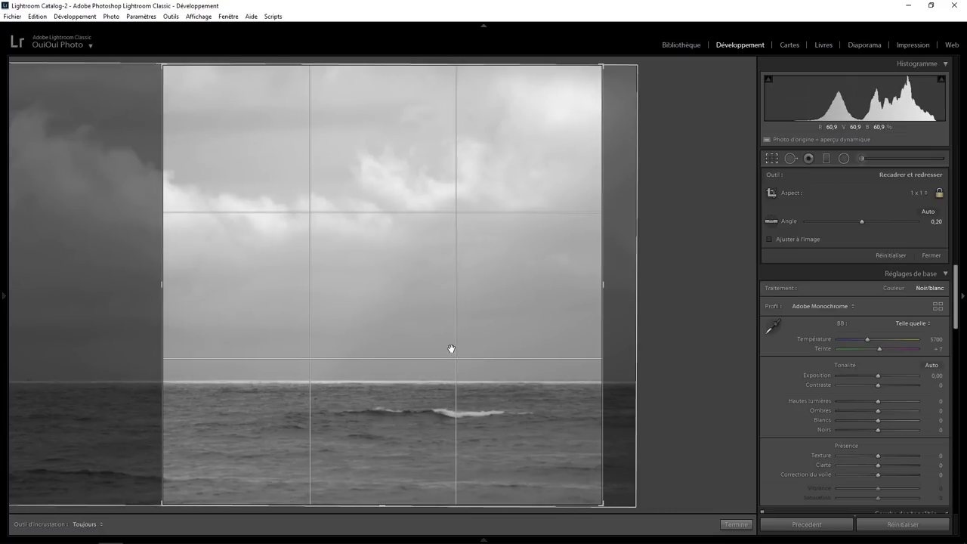
pyautogui.click(736, 524)
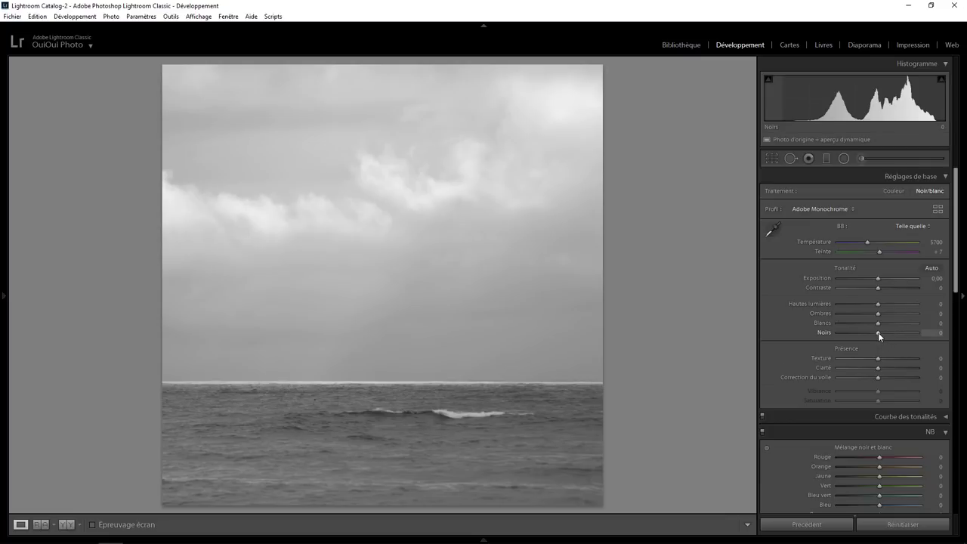
# - Set Blacks to -69, Clarity +41, Texture +59 and Contrast +24 in the Basic panel
pyautogui.moveTo(873, 333); pyautogui.dragTo(850, 330)
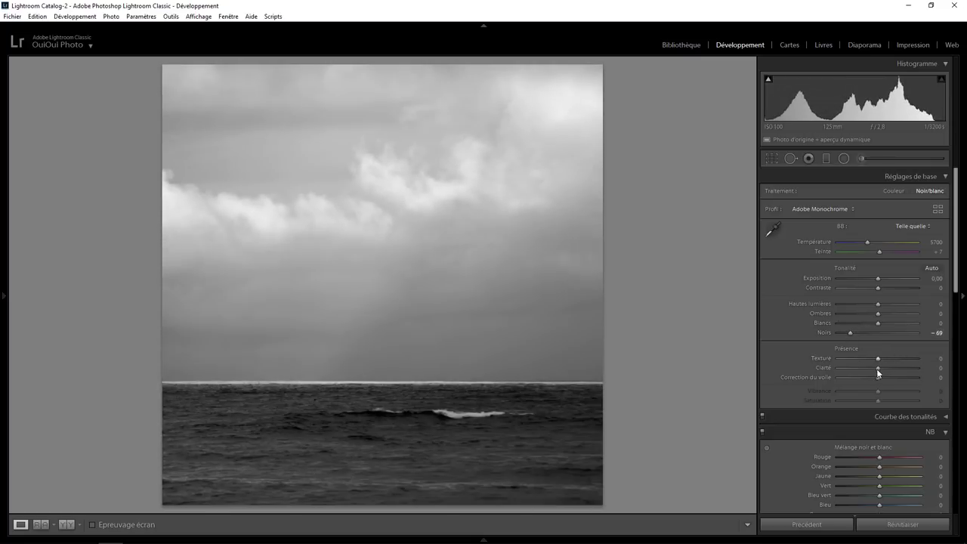
pyautogui.moveTo(878, 368)
pyautogui.mouseDown()
pyautogui.moveTo(918, 368)
pyautogui.moveTo(900, 361)
pyautogui.mouseUp()
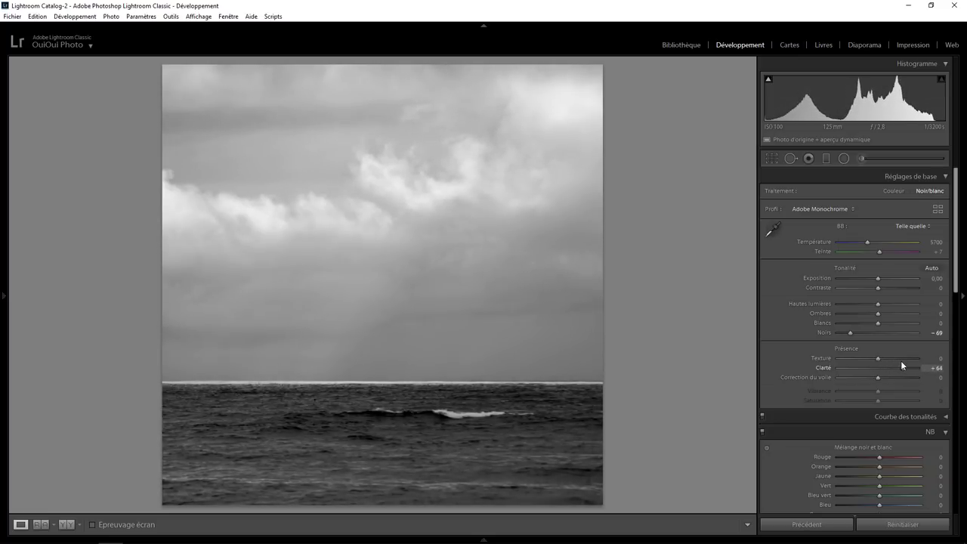
pyautogui.moveTo(901, 361); pyautogui.dragTo(892, 358)
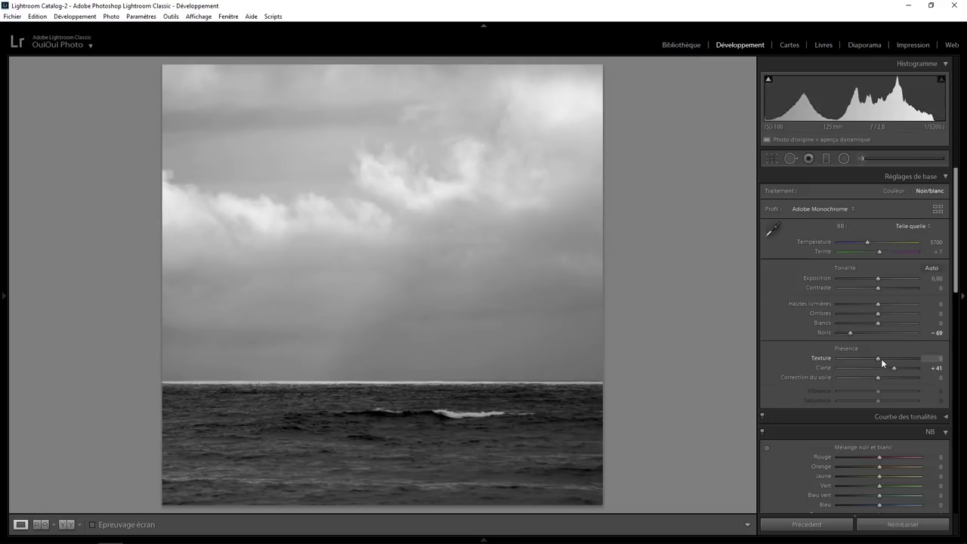
pyautogui.scroll(2, 899, 352)
pyautogui.moveTo(879, 353); pyautogui.dragTo(929, 352)
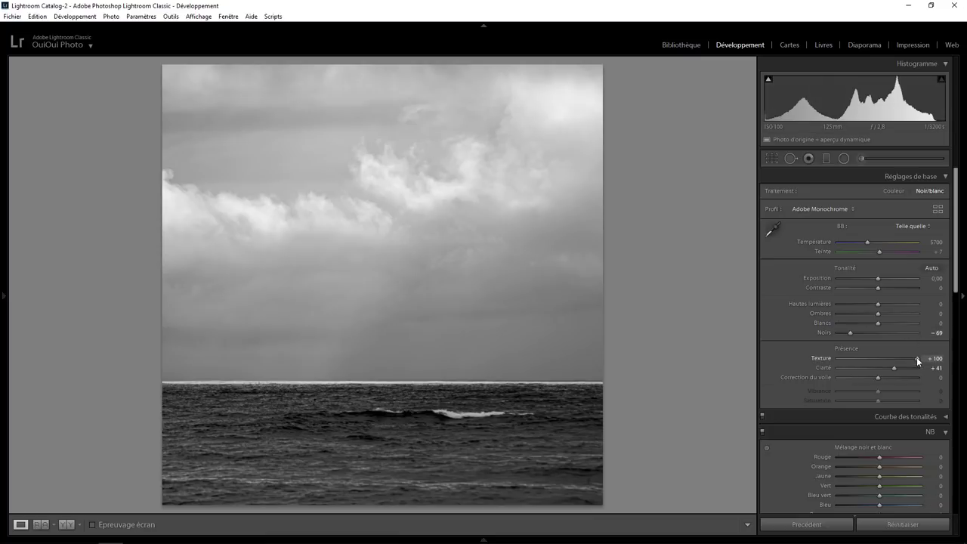
pyautogui.moveTo(911, 357); pyautogui.dragTo(897, 357)
pyautogui.moveTo(878, 290); pyautogui.dragTo(886, 290)
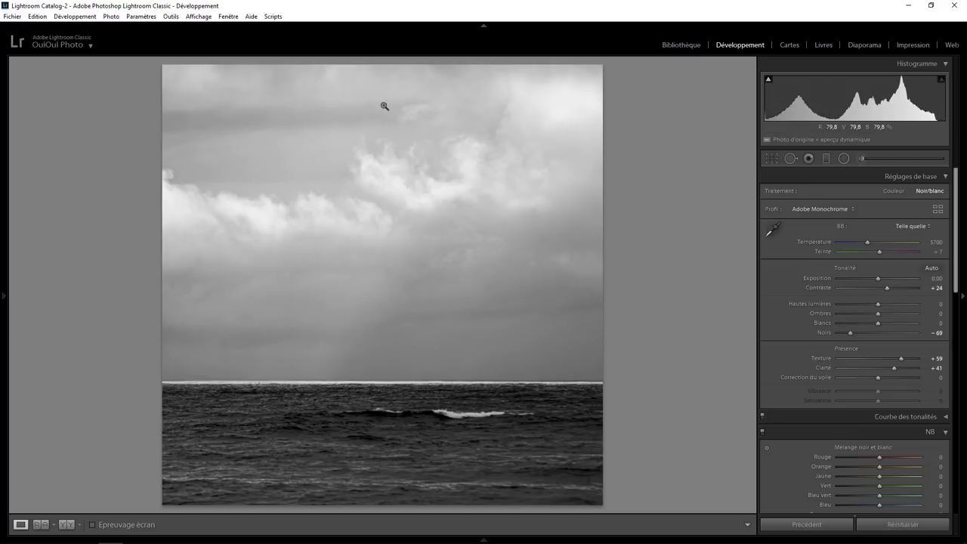
# - Add a graduated filter from the sky top to the horizon with Dehaze 28, refining its placement
pyautogui.click(824, 160)
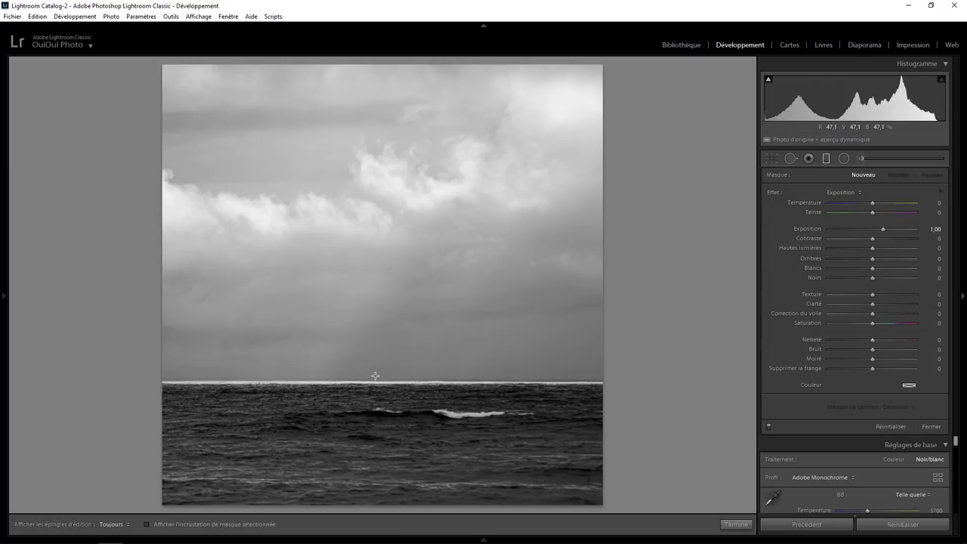
pyautogui.moveTo(376, 375); pyautogui.dragTo(376, 382)
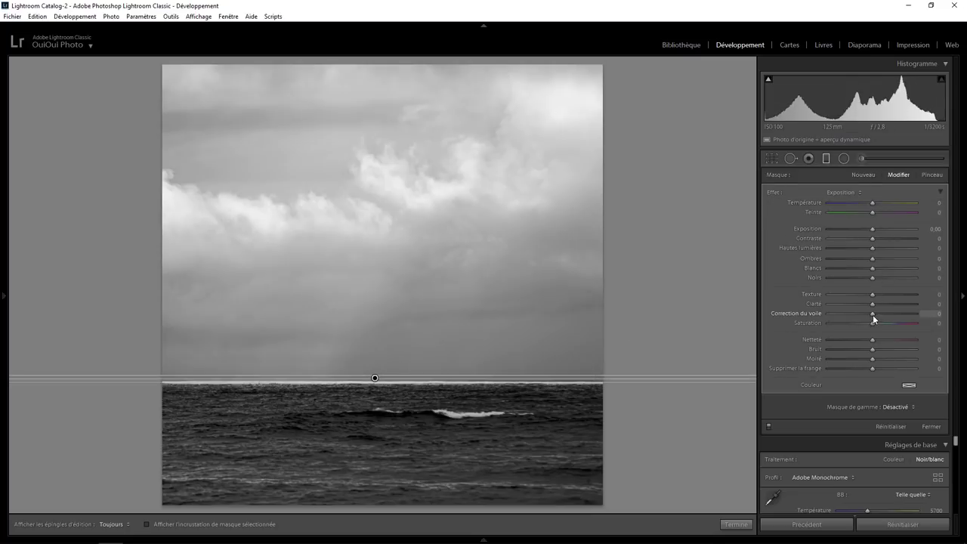
pyautogui.moveTo(873, 314); pyautogui.dragTo(884, 313)
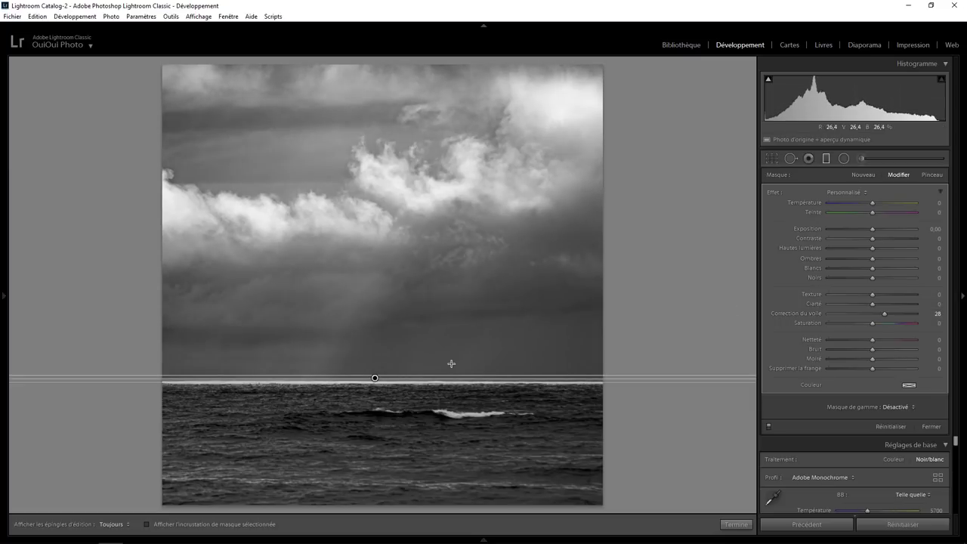
pyautogui.moveTo(431, 374); pyautogui.dragTo(429, 370)
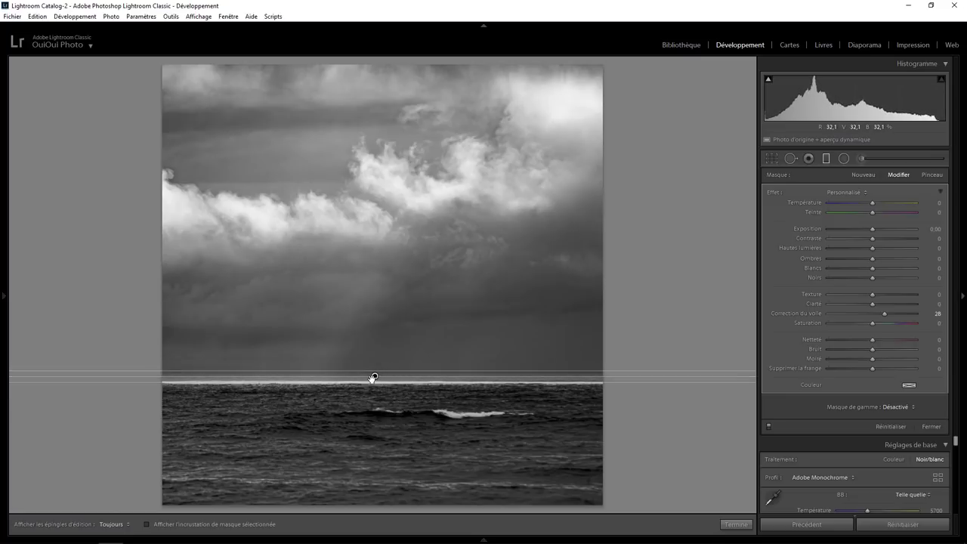
pyautogui.moveTo(373, 376); pyautogui.dragTo(375, 380)
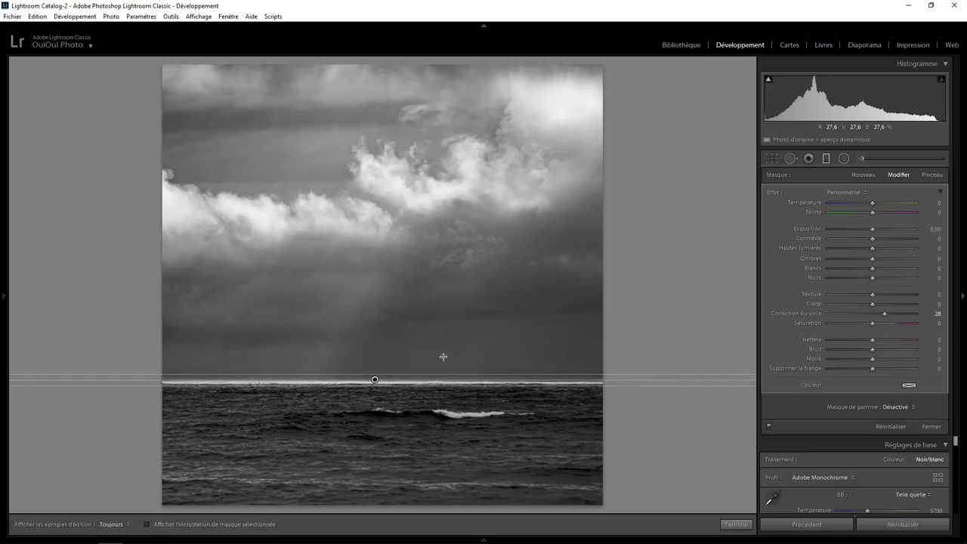
# - Lower Texture to +21 and add a level graduated filter over the sea at Exposure -0.16
pyautogui.click(927, 426)
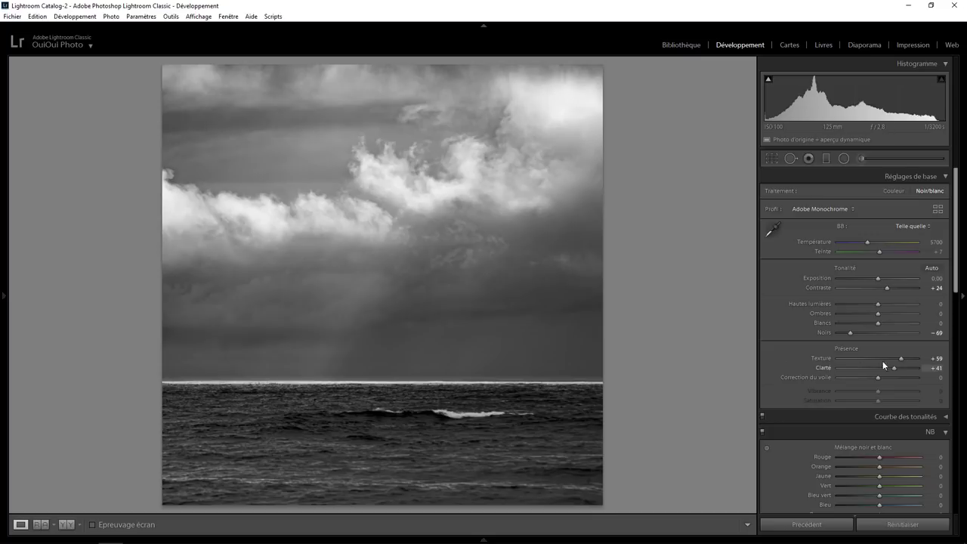
pyautogui.moveTo(900, 357); pyautogui.dragTo(881, 358)
pyautogui.click(827, 159)
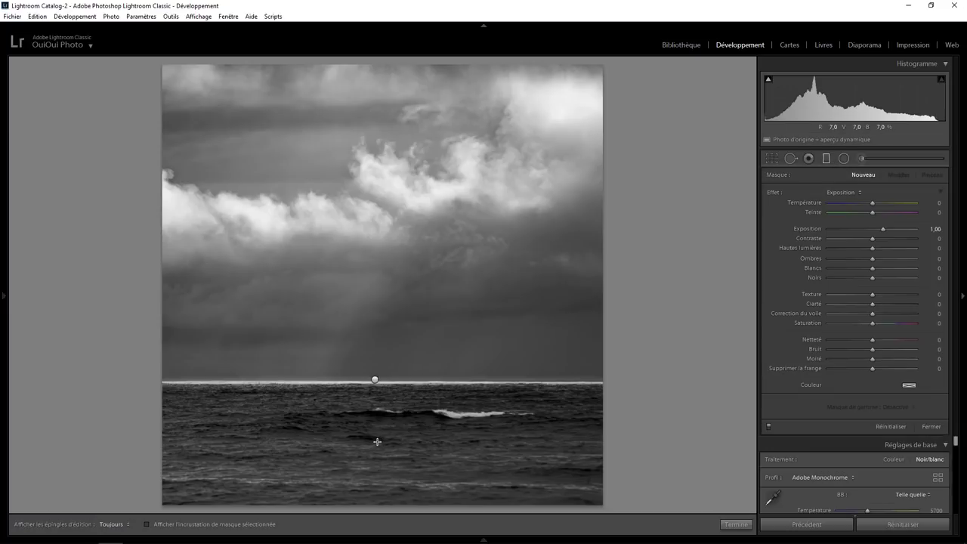
pyautogui.moveTo(375, 437); pyautogui.dragTo(377, 429)
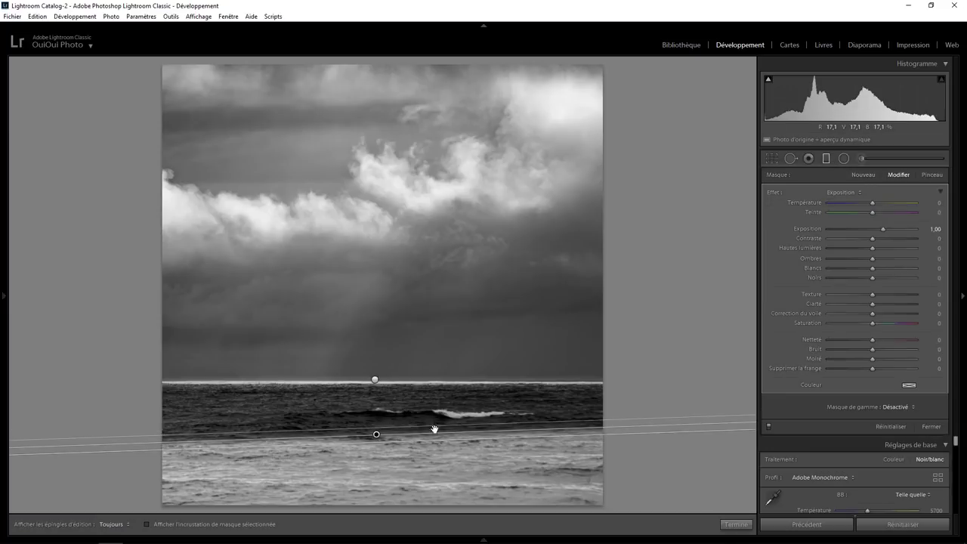
pyautogui.moveTo(572, 429); pyautogui.dragTo(572, 433)
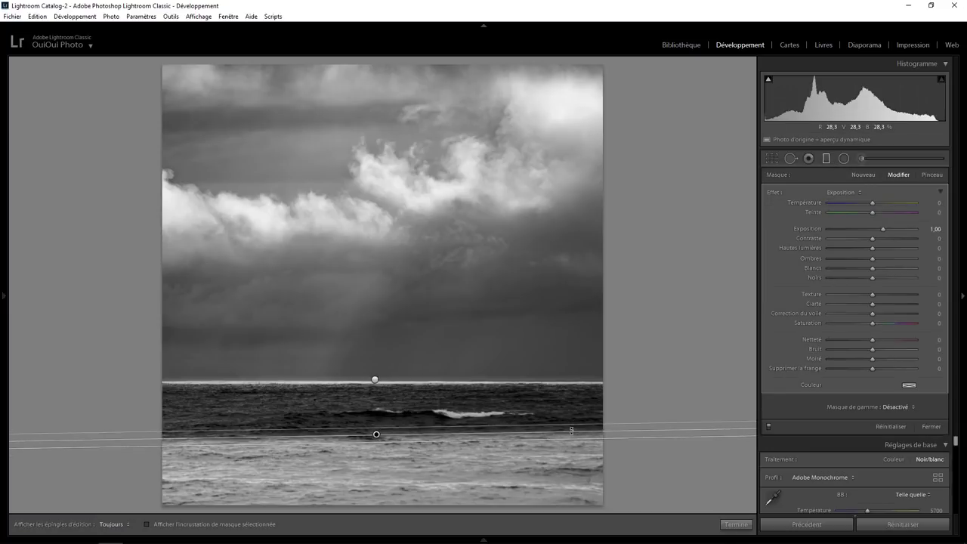
pyautogui.doubleClick(776, 192)
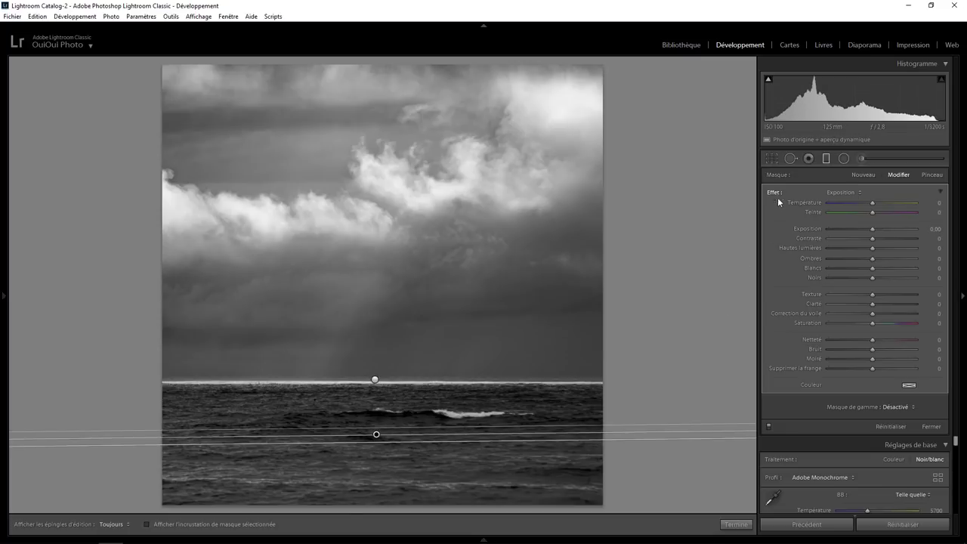
pyautogui.moveTo(872, 229); pyautogui.dragTo(870, 230)
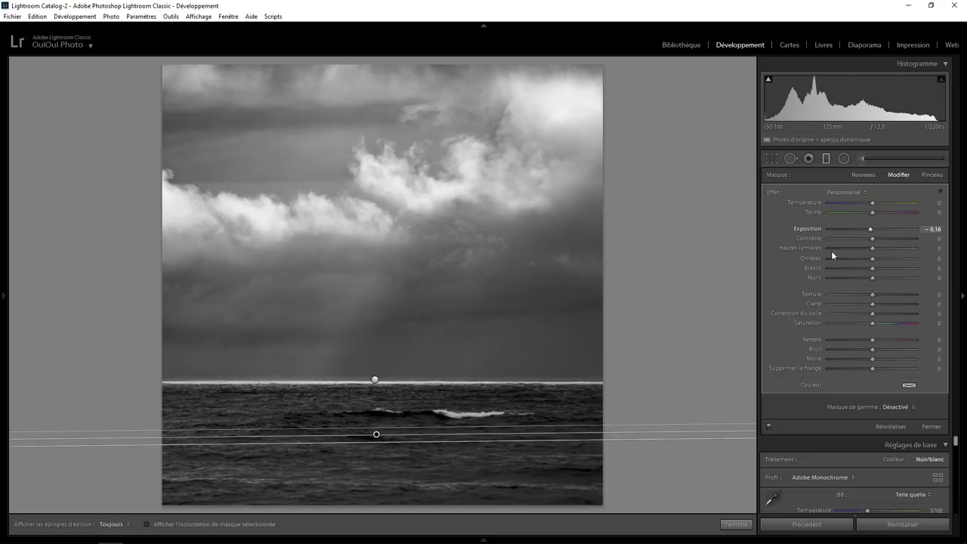
pyautogui.moveTo(624, 433); pyautogui.dragTo(625, 434)
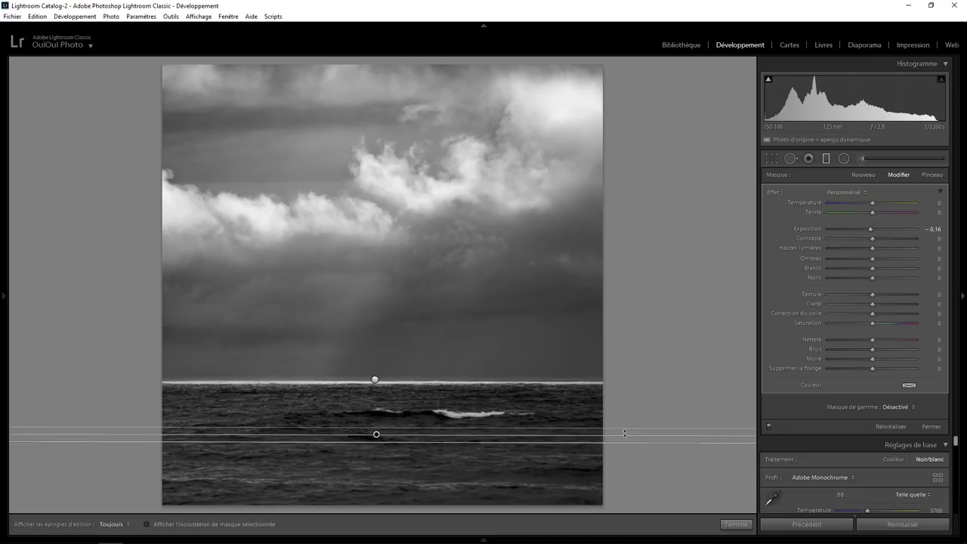
pyautogui.click(735, 524)
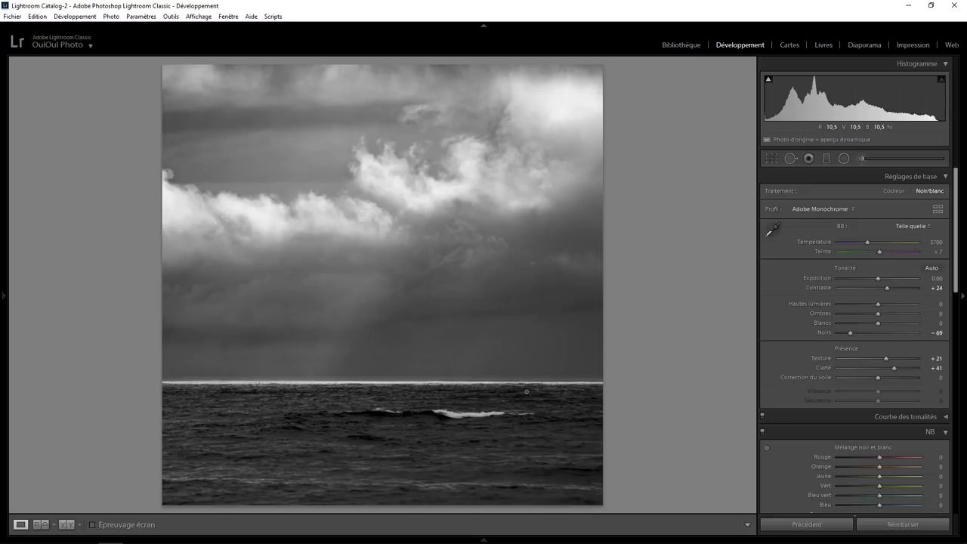
# - Move the sky graduated filter slightly down to sit along the horizon
pyautogui.click(826, 158)
pyautogui.moveTo(374, 375); pyautogui.dragTo(374, 379)
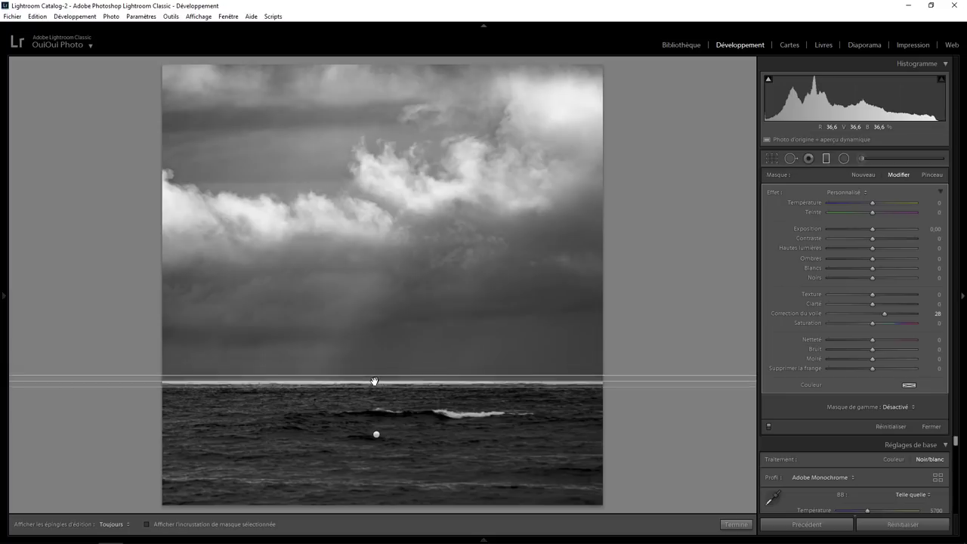
pyautogui.moveTo(374, 380); pyautogui.dragTo(374, 382)
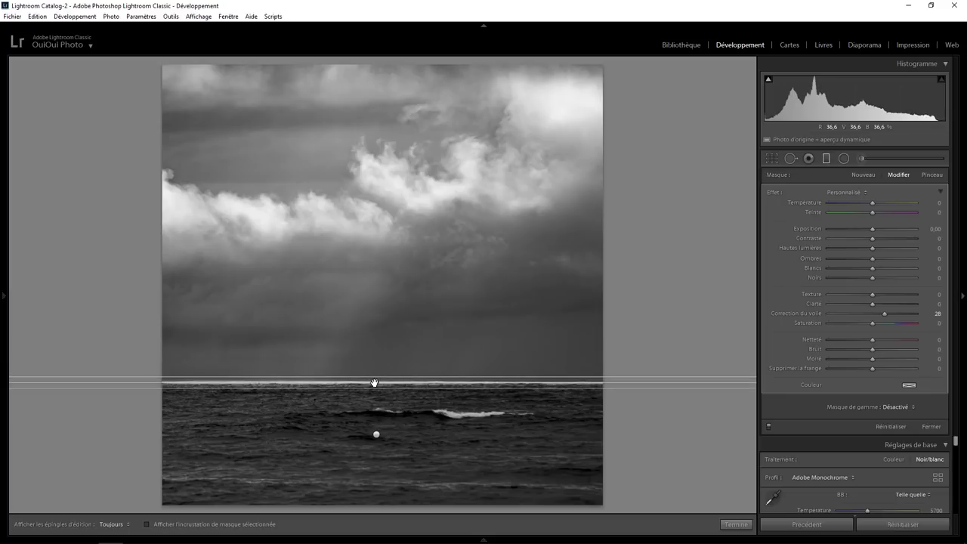
pyautogui.click(733, 523)
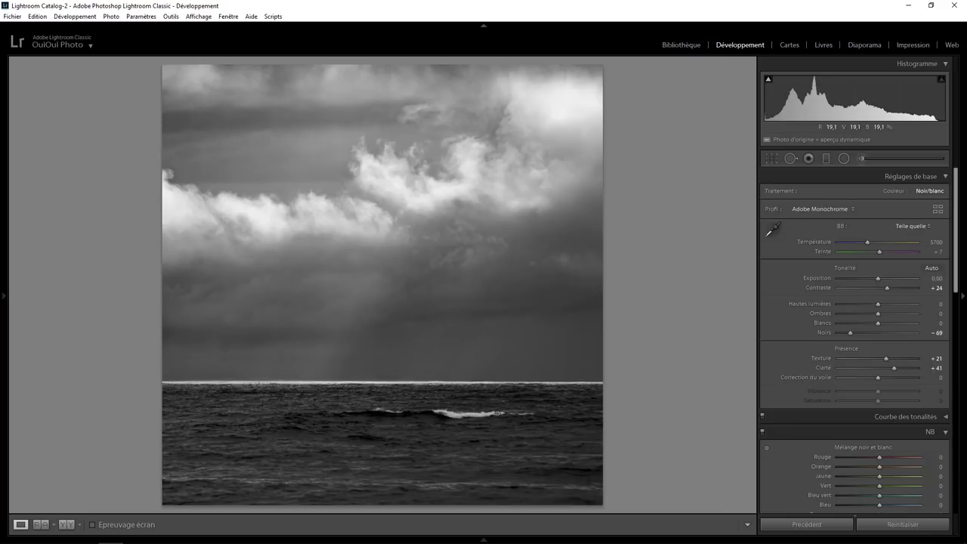
# - Paint an adjustment brush stroke across the breaking wave
pyautogui.click(862, 160)
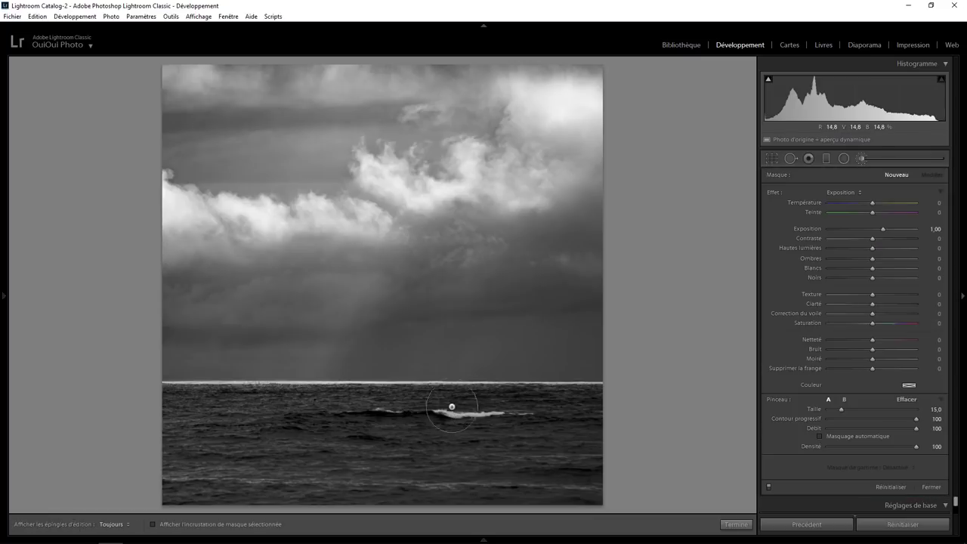
pyautogui.scroll(-5, 452, 408)
pyautogui.press('h')
pyautogui.moveTo(432, 412); pyautogui.dragTo(499, 413)
pyautogui.press('h')
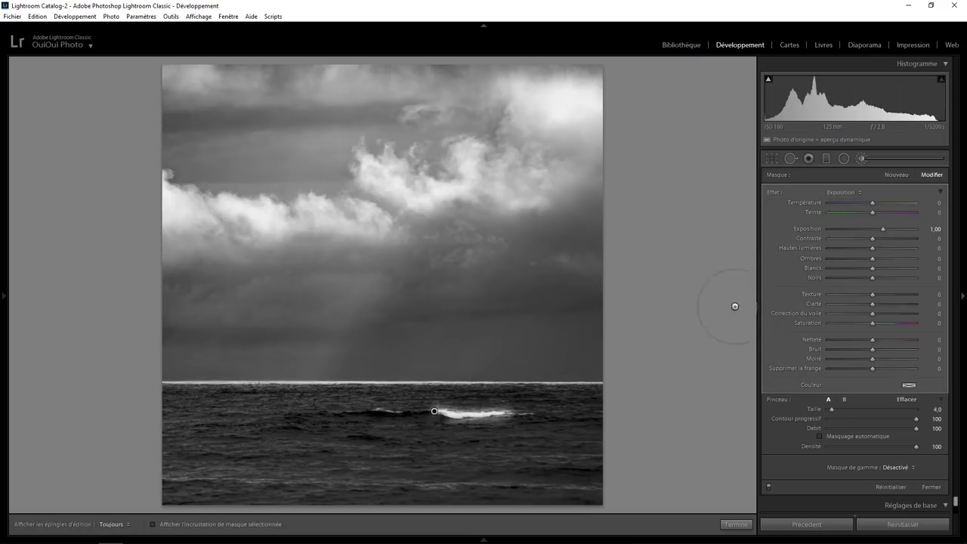
# - Reset the wave brush's Exposure and Highlights to 0, brightening it with Whites 57 instead
pyautogui.doubleClick(872, 229)
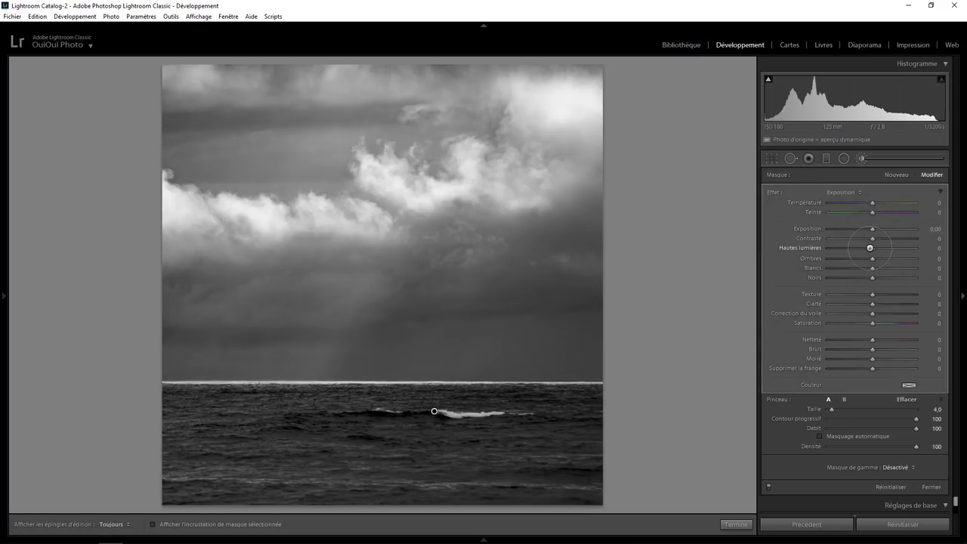
pyautogui.moveTo(872, 248)
pyautogui.mouseDown()
pyautogui.moveTo(929, 248)
pyautogui.moveTo(880, 247)
pyautogui.moveTo(881, 269)
pyautogui.moveTo(915, 268)
pyautogui.moveTo(802, 268)
pyautogui.moveTo(934, 261)
pyautogui.moveTo(861, 266)
pyautogui.moveTo(896, 267)
pyautogui.mouseUp()
pyautogui.doubleClick(880, 247)
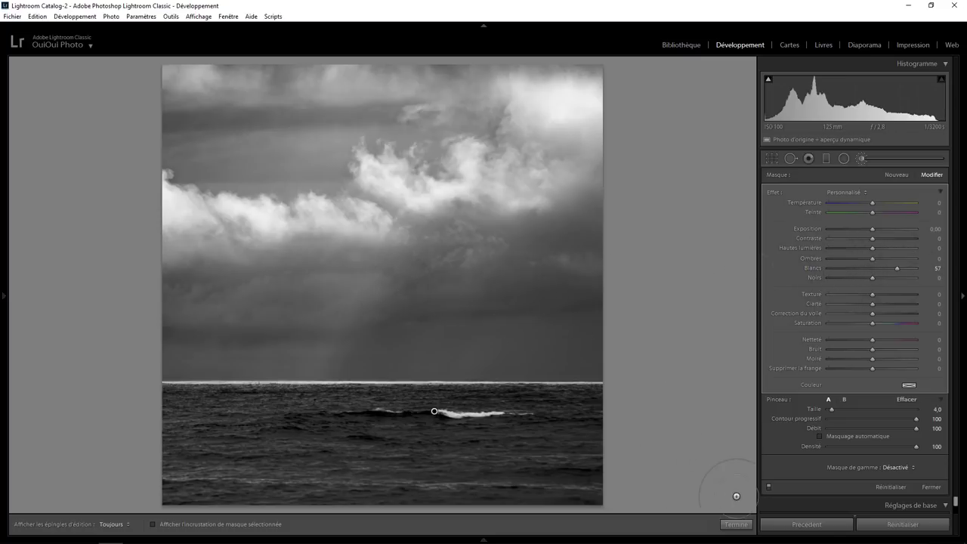
# - Add film grain at amount 31, judged at 1:1 on the clouds, and a −2 vignette
pyautogui.click(732, 521)
pyautogui.click(367, 224)
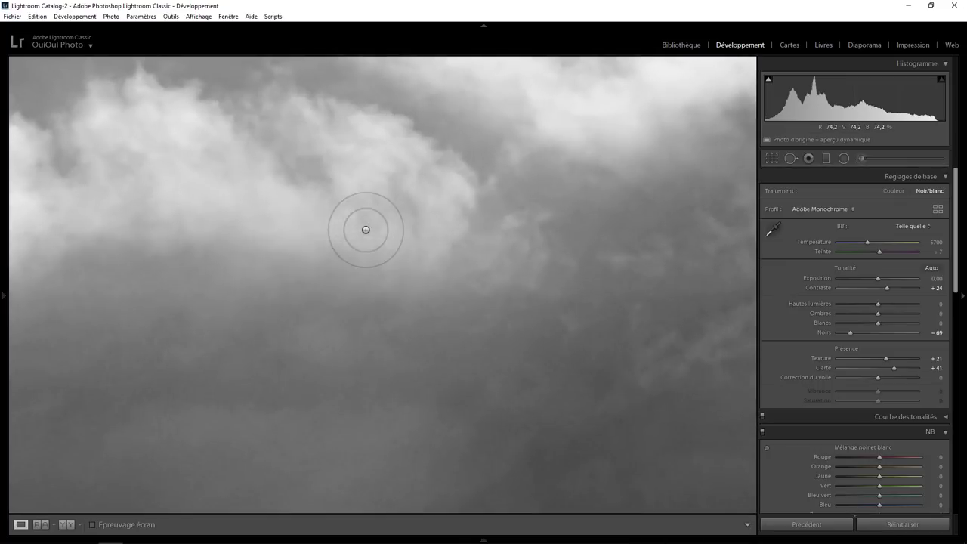
pyautogui.click(445, 275)
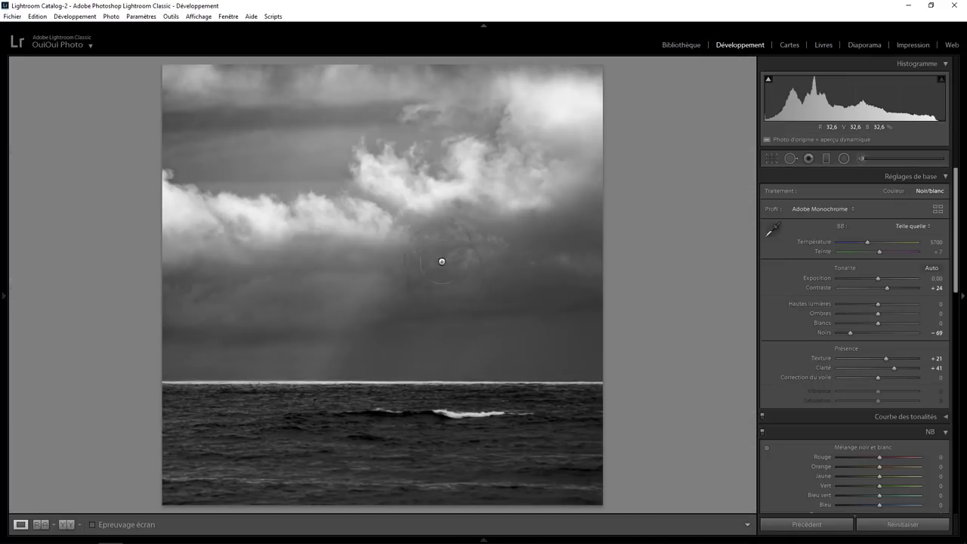
pyautogui.moveTo(956, 251); pyautogui.dragTo(963, 478)
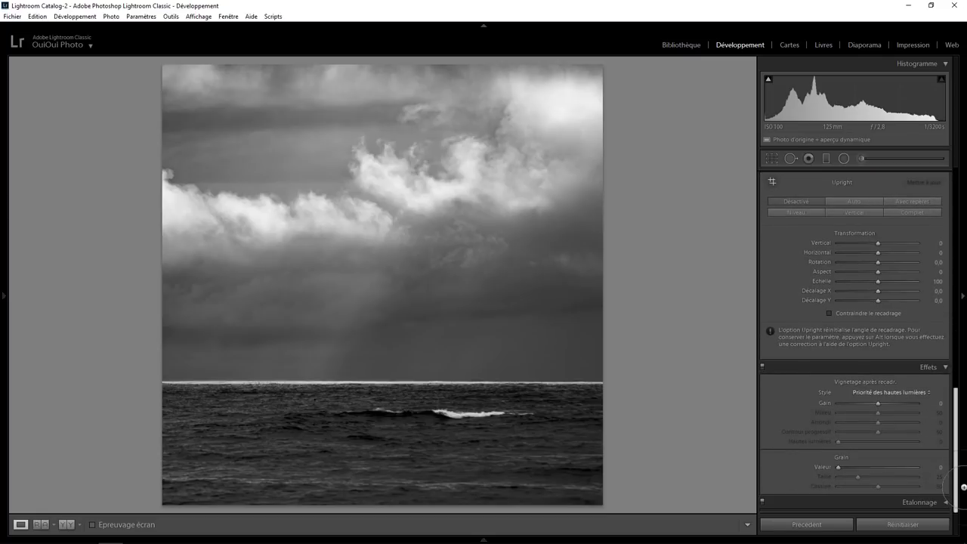
pyautogui.click(358, 222)
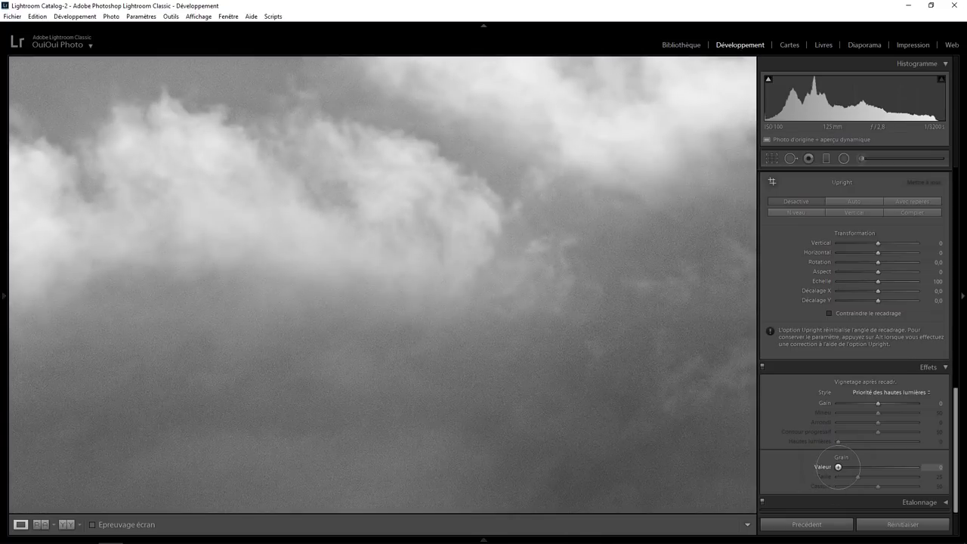
pyautogui.moveTo(838, 466)
pyautogui.mouseDown()
pyautogui.moveTo(933, 462)
pyautogui.moveTo(863, 469)
pyautogui.mouseUp()
pyautogui.click(408, 293)
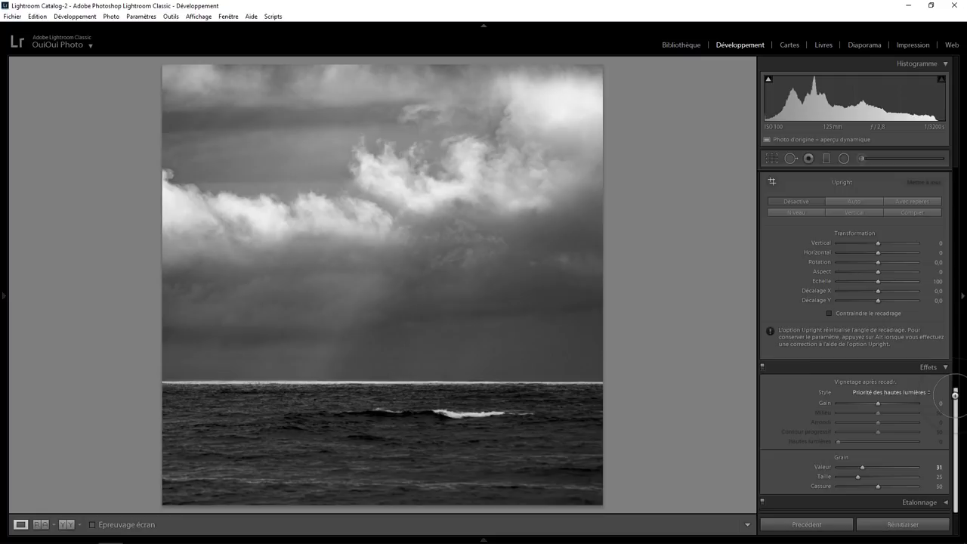
pyautogui.moveTo(877, 403); pyautogui.dragTo(878, 402)
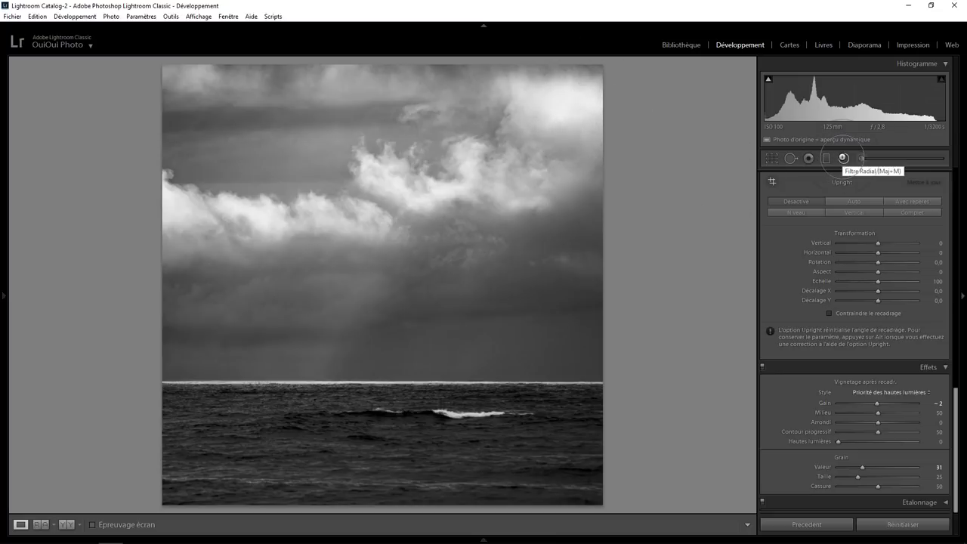
# - Draw an inverted radial filter on the upper-right clouds with Highlights and Whites at −27
pyautogui.click(843, 158)
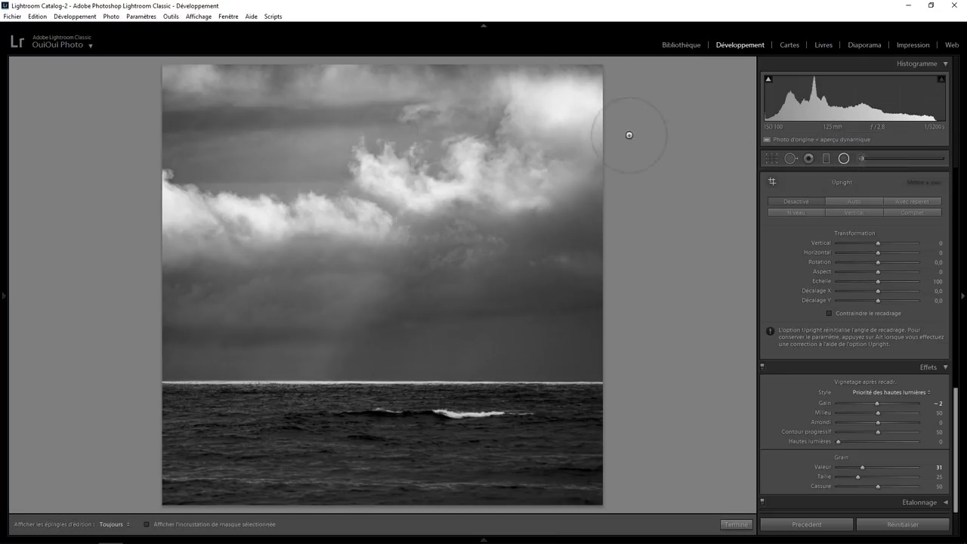
pyautogui.moveTo(562, 108); pyautogui.dragTo(618, 143)
pyautogui.click(819, 413)
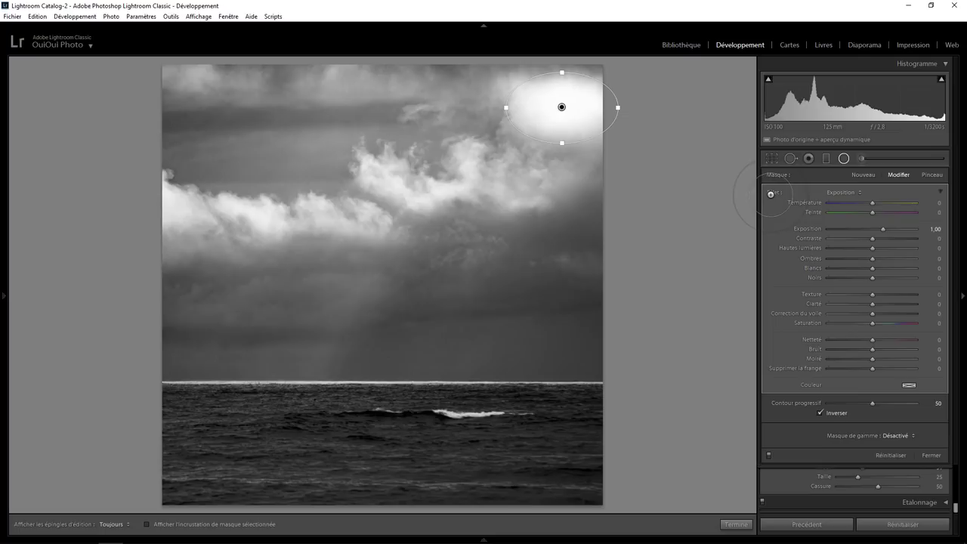
pyautogui.doubleClick(770, 194)
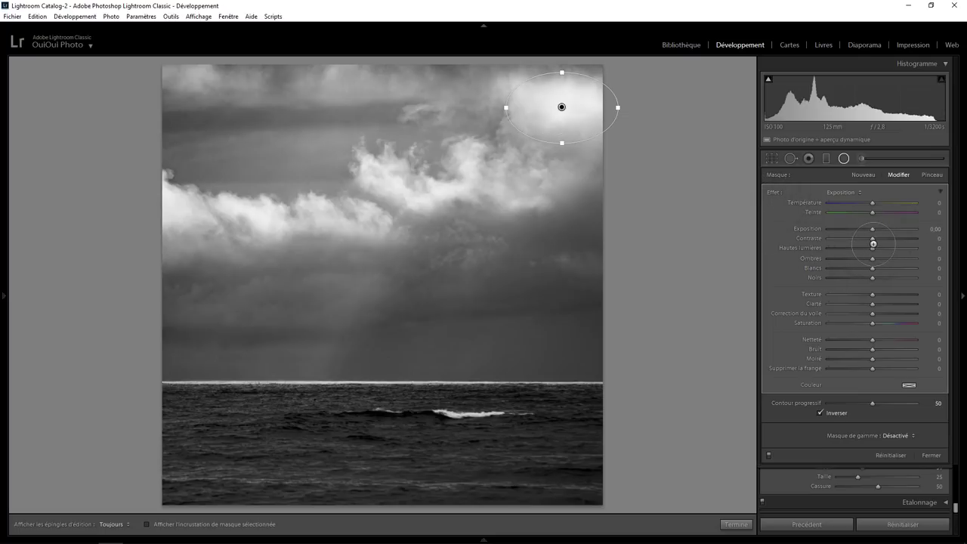
pyautogui.moveTo(874, 244)
pyautogui.mouseDown()
pyautogui.moveTo(838, 247)
pyautogui.moveTo(854, 247)
pyautogui.moveTo(863, 268)
pyautogui.mouseUp()
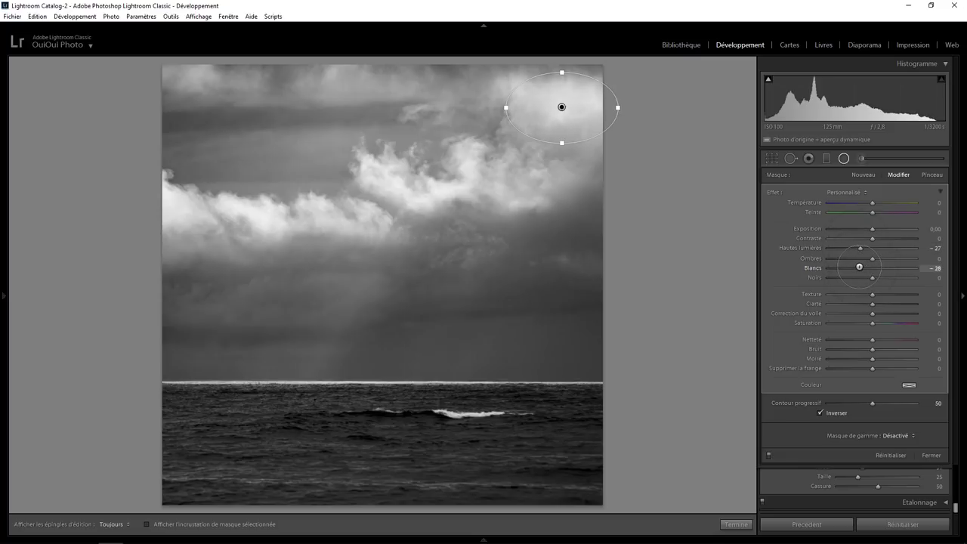
pyautogui.moveTo(554, 117); pyautogui.dragTo(559, 109)
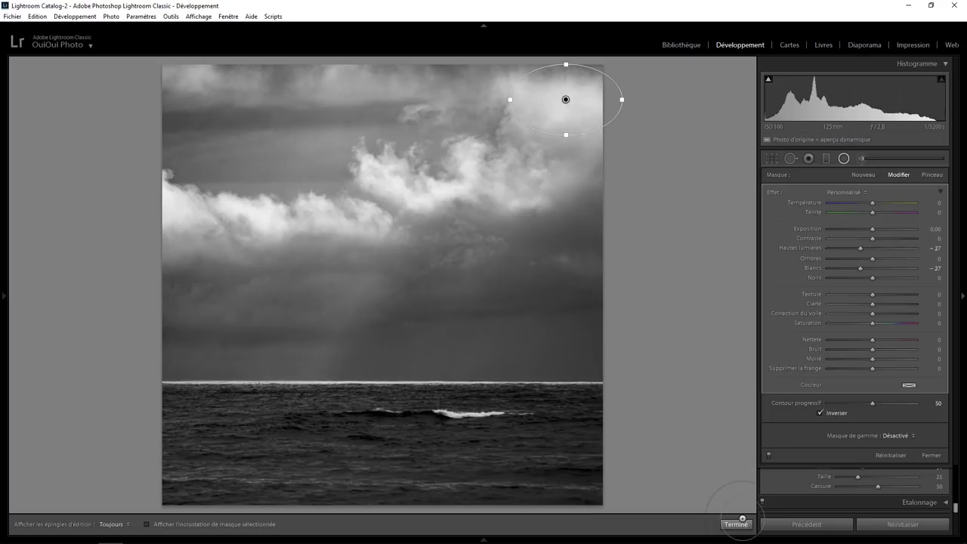
pyautogui.click(737, 523)
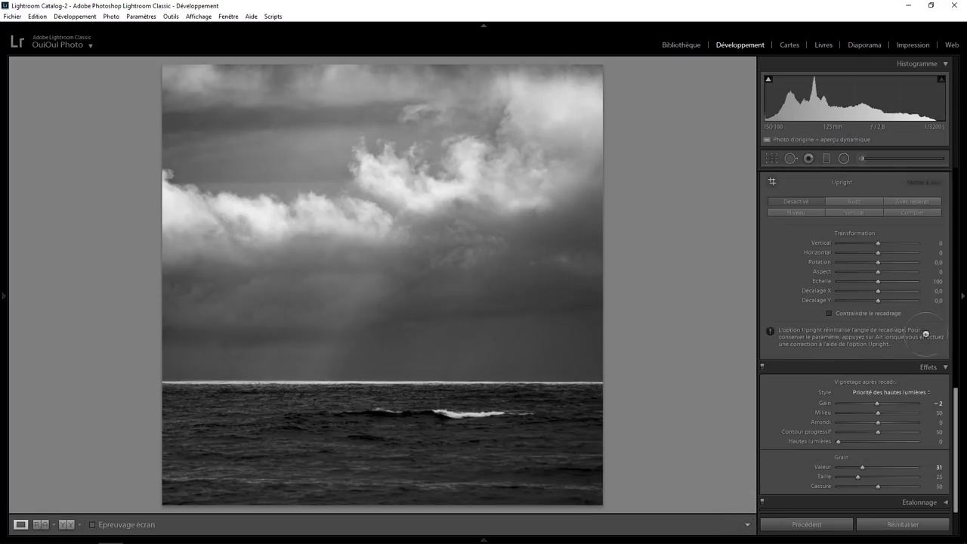
# - Set global Whites to +30, trying Shadows but resetting it to 0
pyautogui.moveTo(956, 402); pyautogui.dragTo(956, 181)
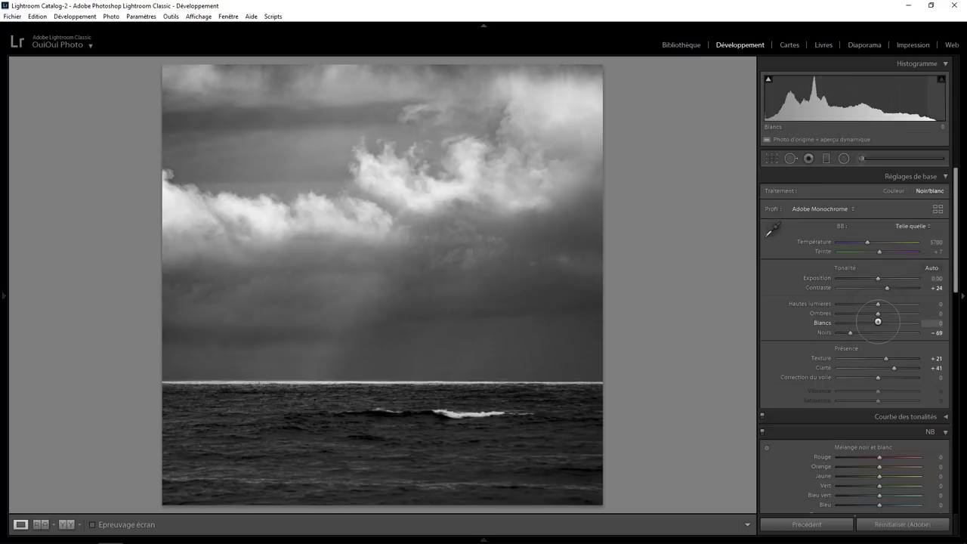
pyautogui.moveTo(878, 322); pyautogui.dragTo(901, 322)
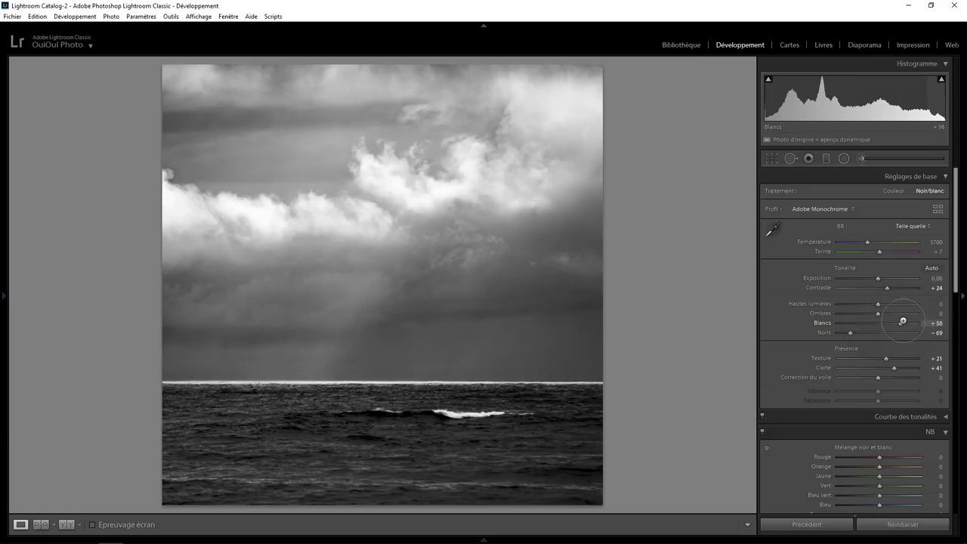
pyautogui.moveTo(901, 323); pyautogui.dragTo(889, 323)
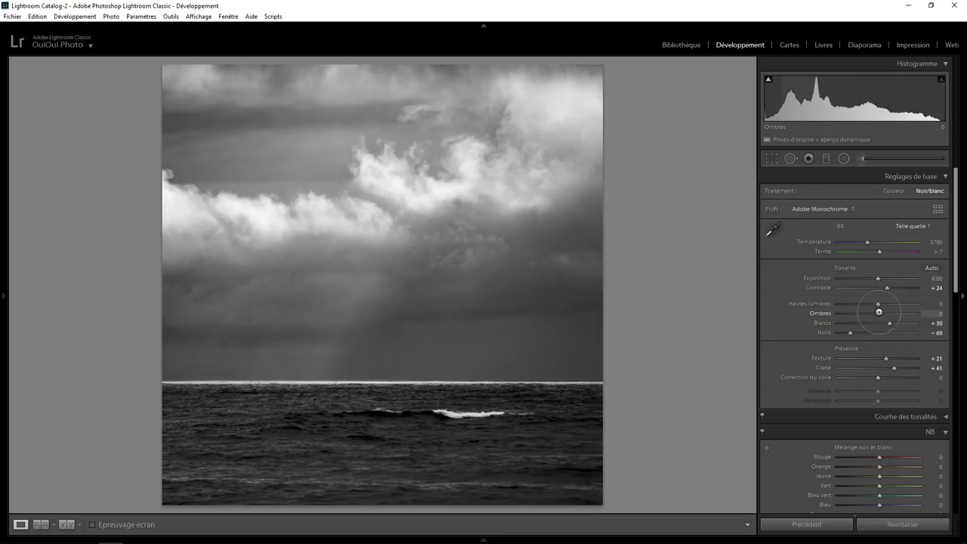
pyautogui.moveTo(878, 312)
pyautogui.mouseDown()
pyautogui.moveTo(903, 313)
pyautogui.moveTo(881, 310)
pyautogui.mouseUp()
pyautogui.doubleClick(881, 310)
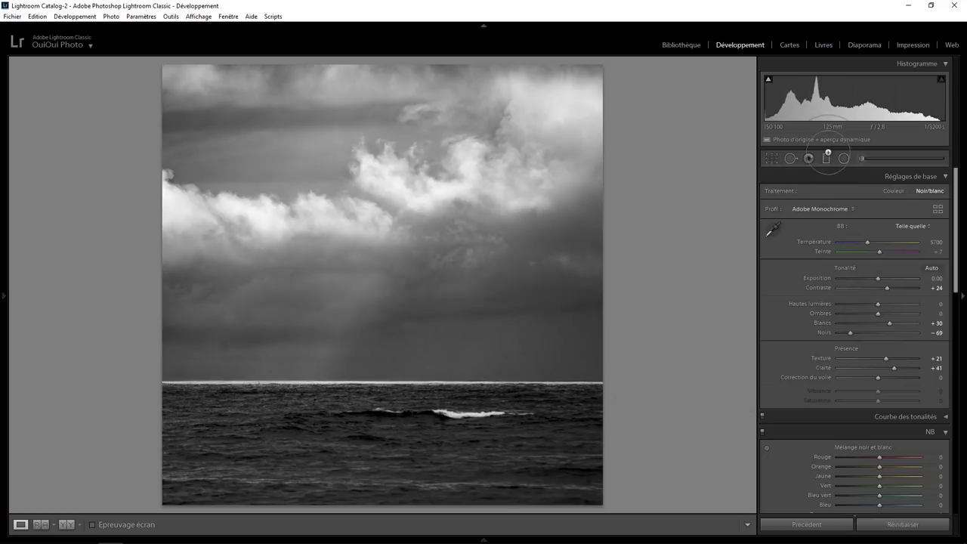
# - Add a graduated filter across the lower sea with exposure −0,16 and Shadows −36
pyautogui.click(825, 158)
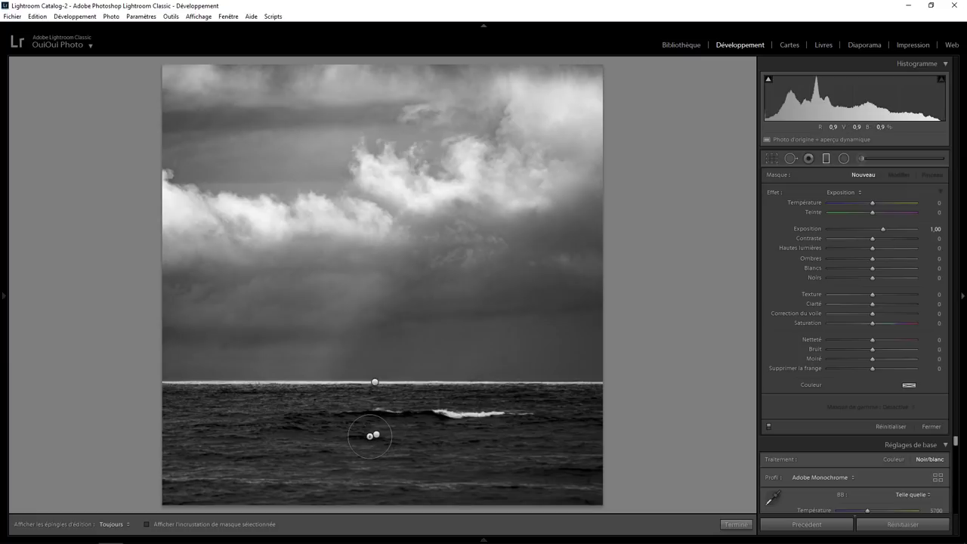
pyautogui.moveTo(376, 428); pyautogui.dragTo(375, 443)
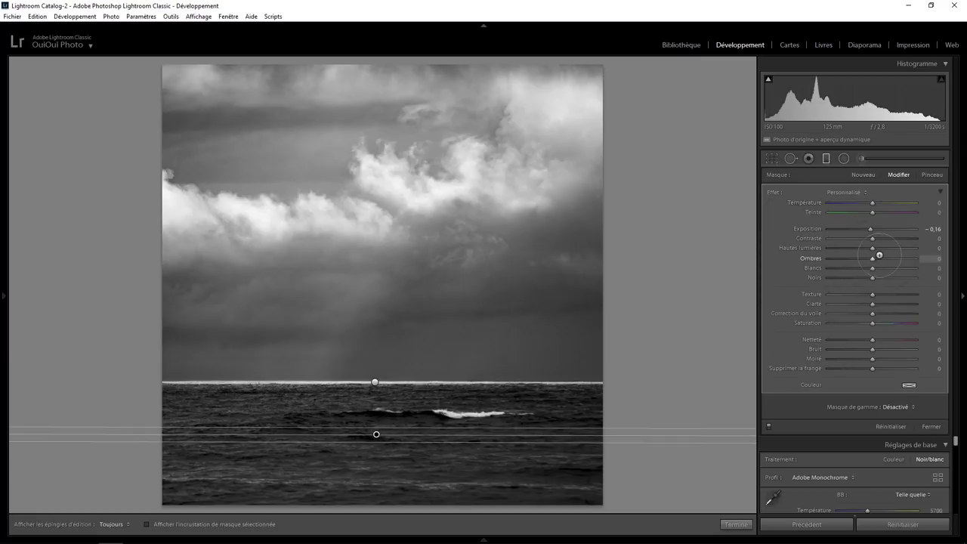
pyautogui.moveTo(869, 257); pyautogui.dragTo(855, 258)
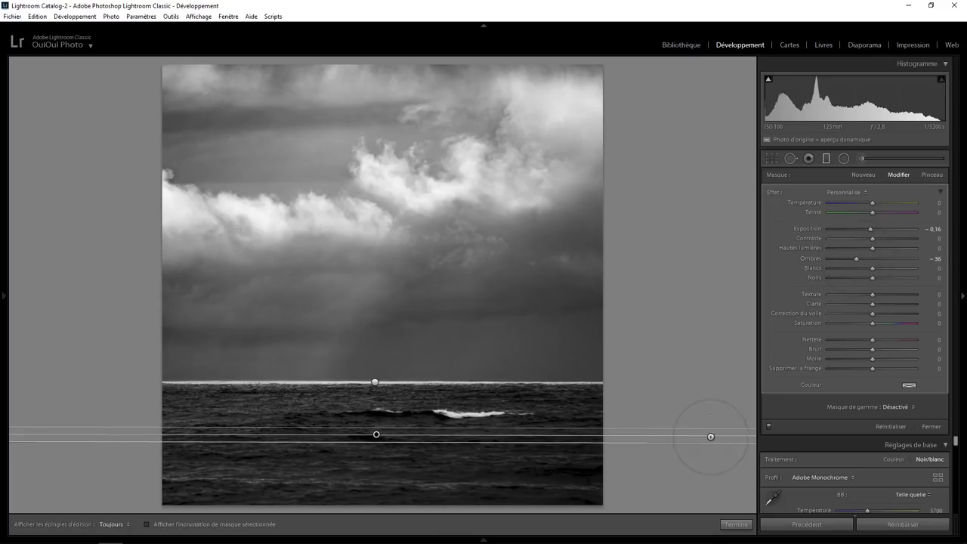
pyautogui.click(729, 524)
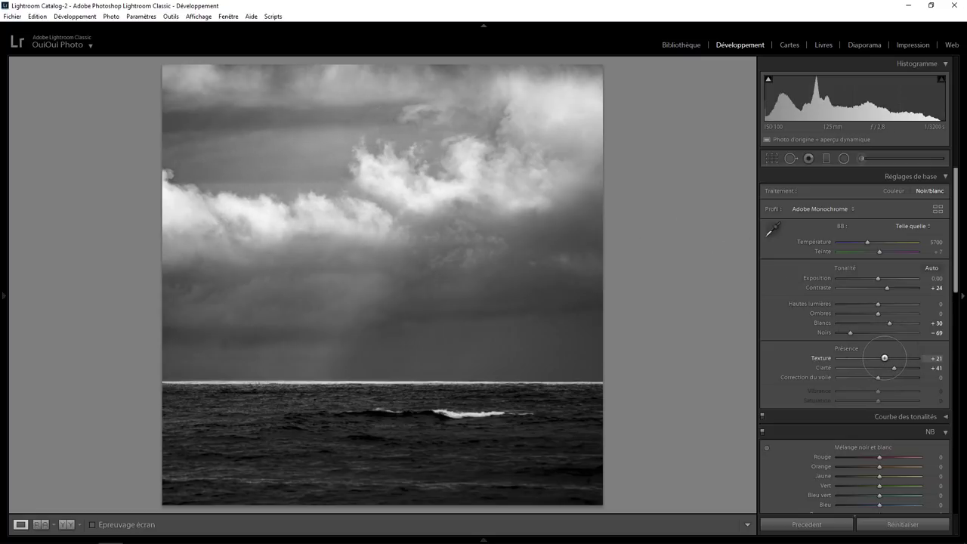
# - Preview Texture at both extremes, then settle the global Texture at +34
pyautogui.moveTo(884, 357); pyautogui.dragTo(834, 358)
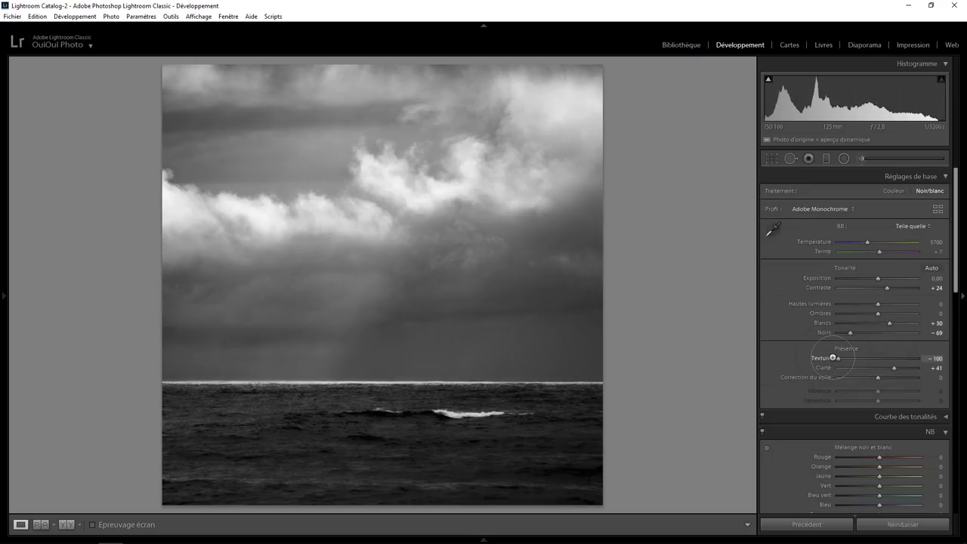
pyautogui.moveTo(834, 358); pyautogui.dragTo(938, 358)
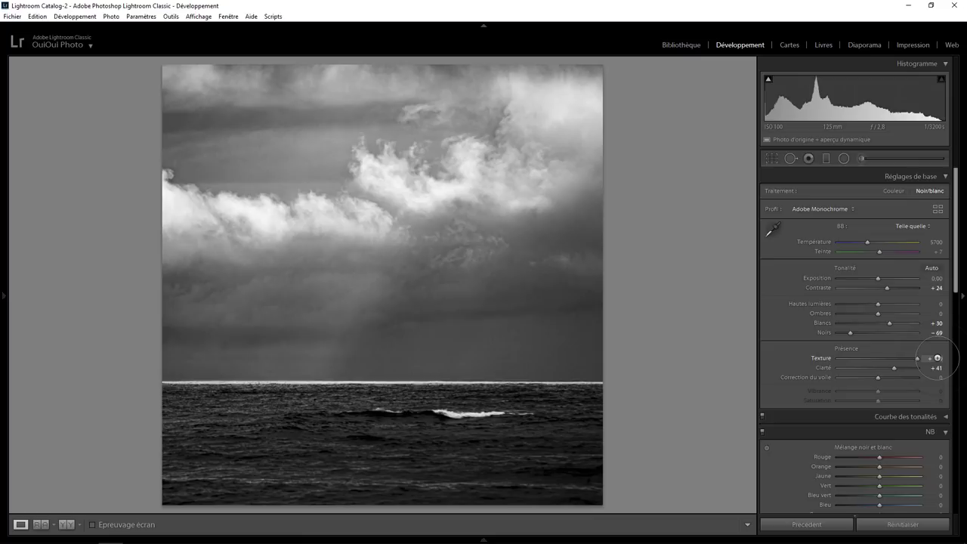
pyautogui.moveTo(937, 357)
pyautogui.mouseDown()
pyautogui.moveTo(844, 363)
pyautogui.moveTo(885, 359)
pyautogui.mouseUp()
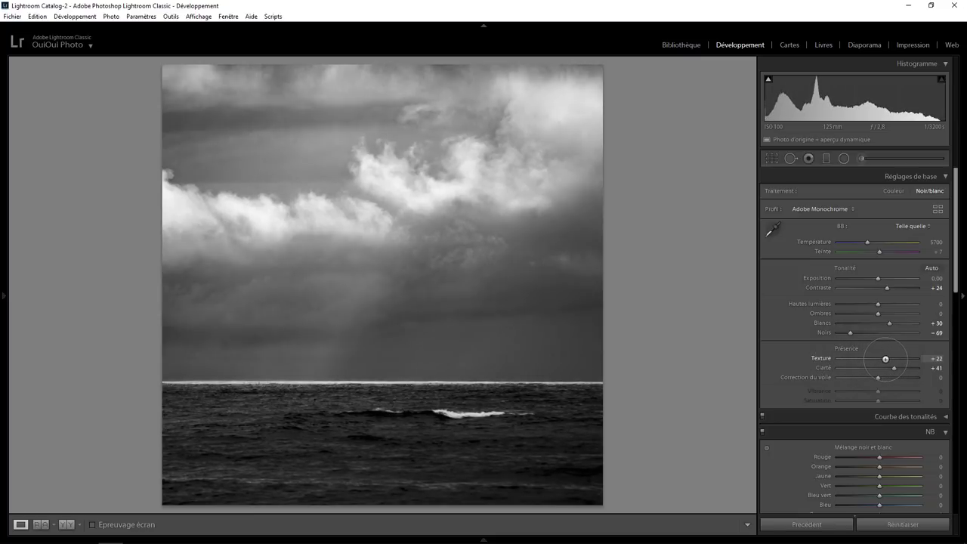
pyautogui.moveTo(886, 359); pyautogui.dragTo(889, 359)
# - Compare the before/after views with backslash, then brush to brighten the upper-right sky
pyautogui.press('\\')
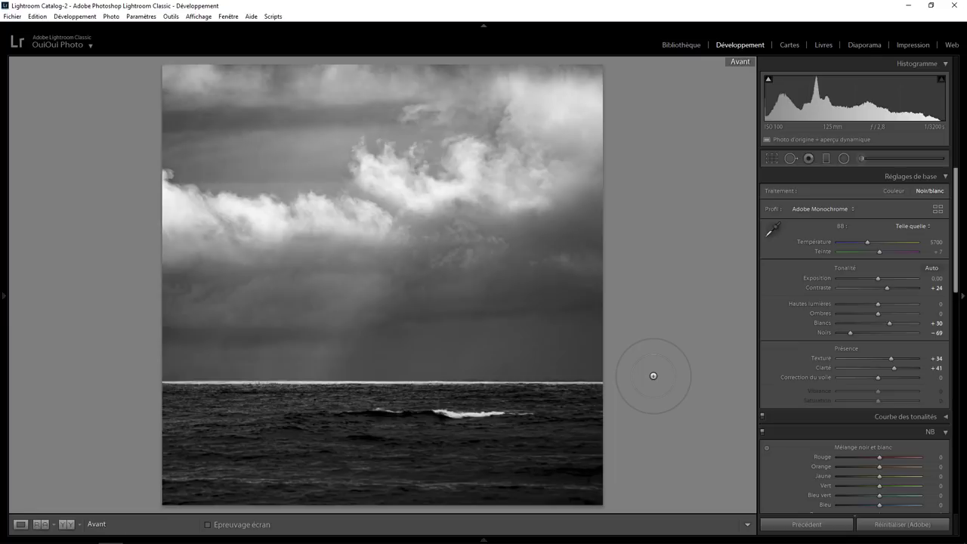
pyautogui.press('\\')
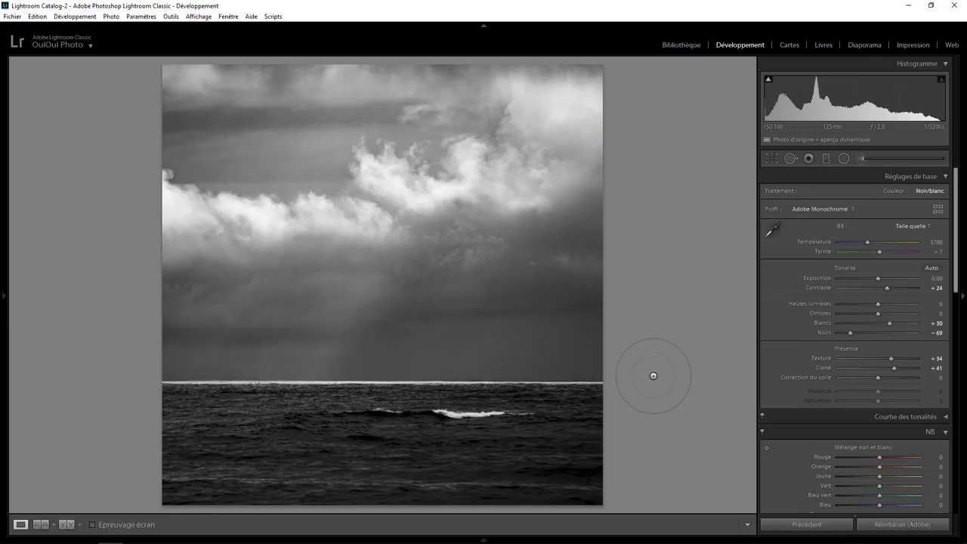
pyautogui.press('\\')
pyautogui.press('\\')
pyautogui.press('\\')
pyautogui.press('\\')
pyautogui.moveTo(509, 113); pyautogui.dragTo(375, 273)
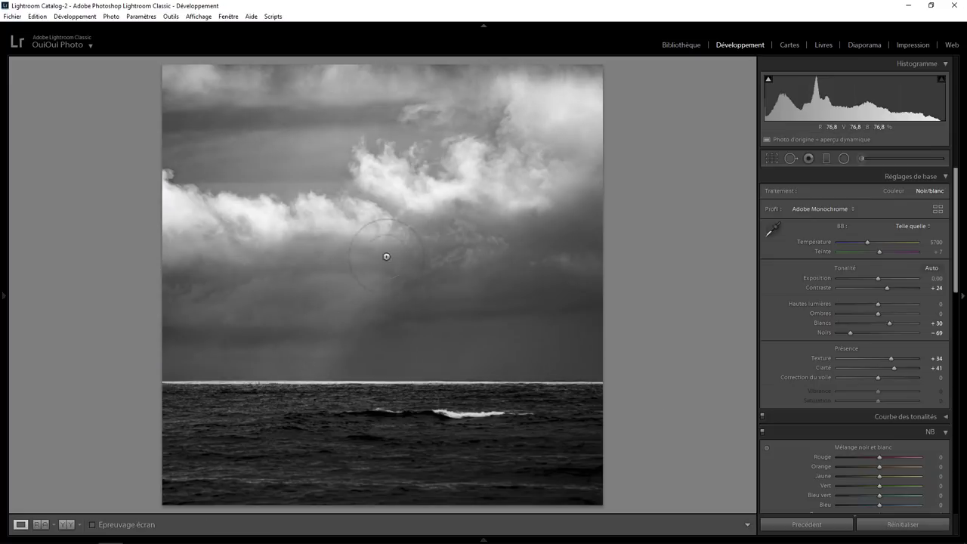